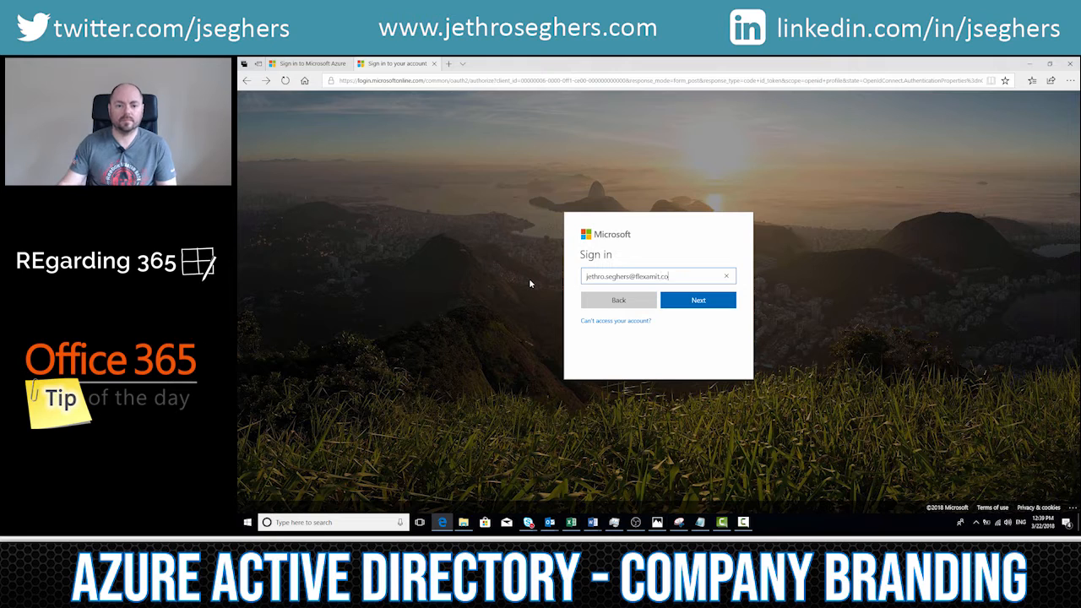
# Step: Submit the entered work e-mail address on the Microsoft sign-in page
pyautogui.click(690, 302)
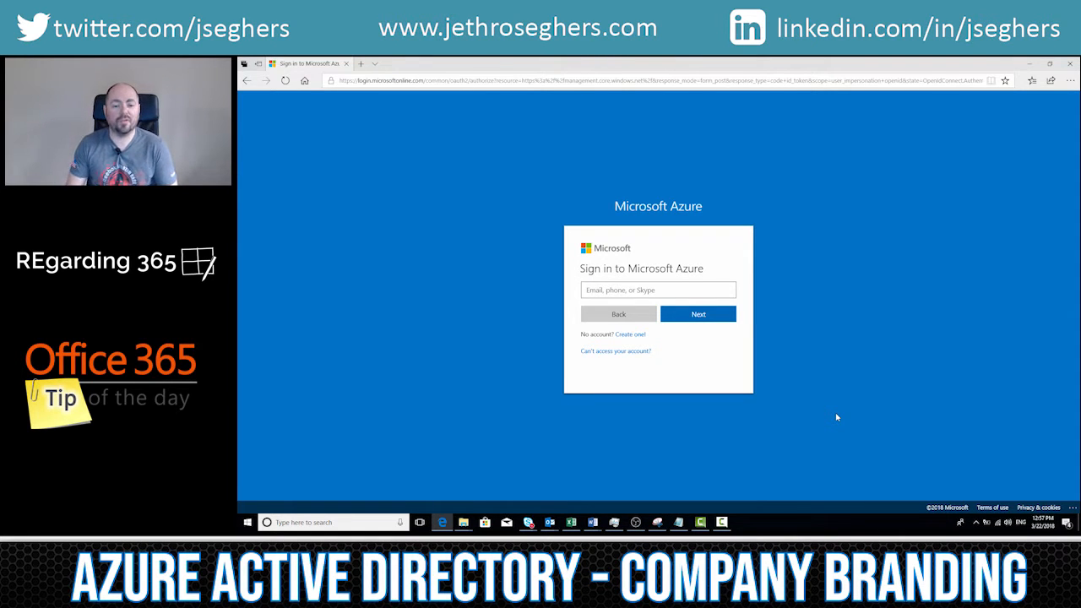
# Step: Sign in to Microsoft Azure with the test tenant's admin e-mail address and account password
pyautogui.click(629, 289)
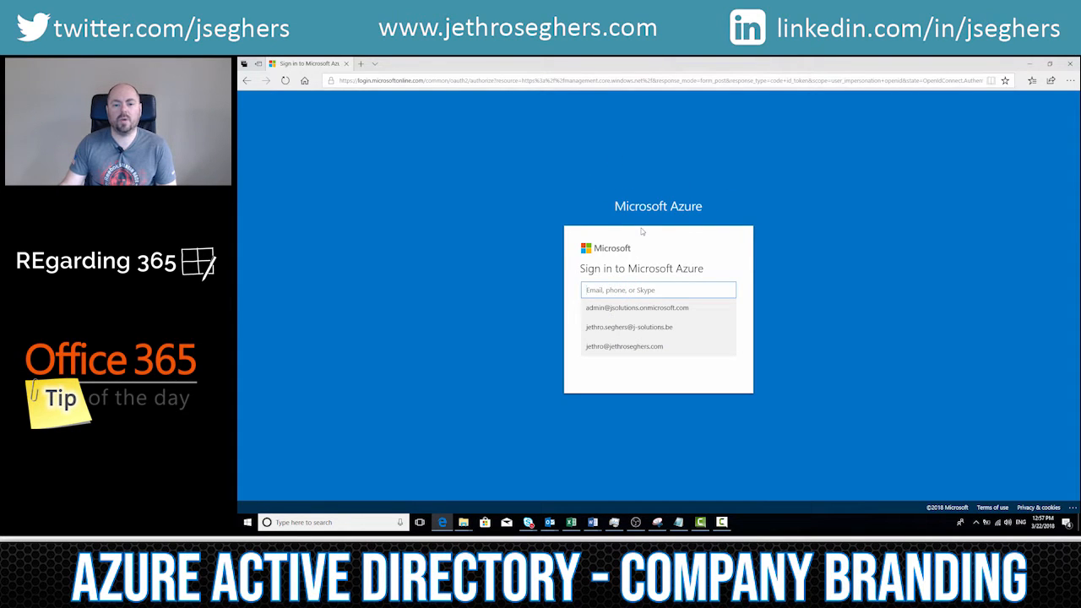
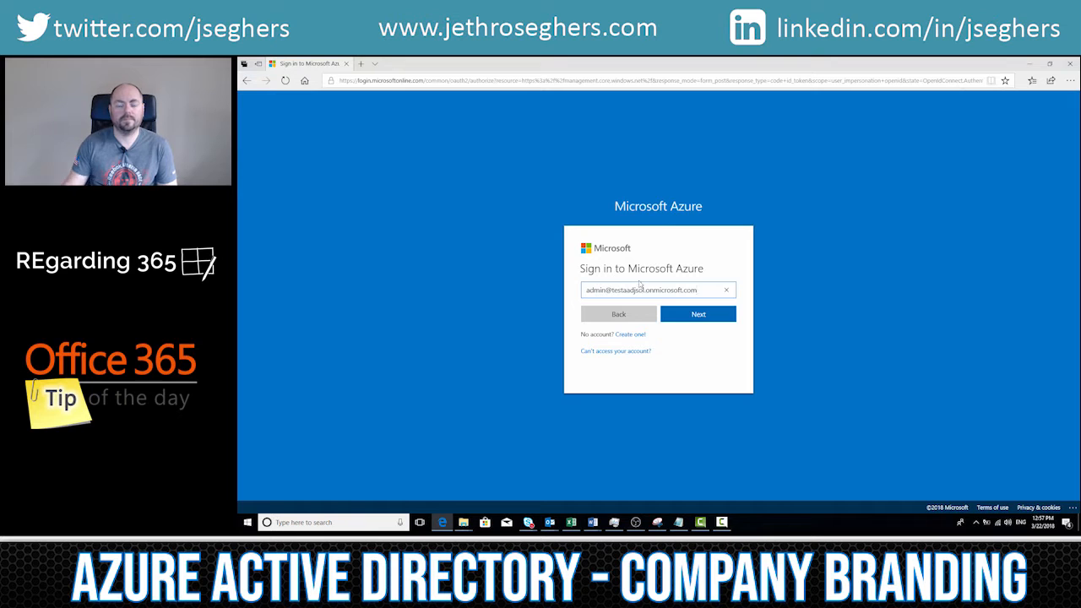
pyautogui.click(698, 313)
pyautogui.write('•••••••••')
pyautogui.press('Return')
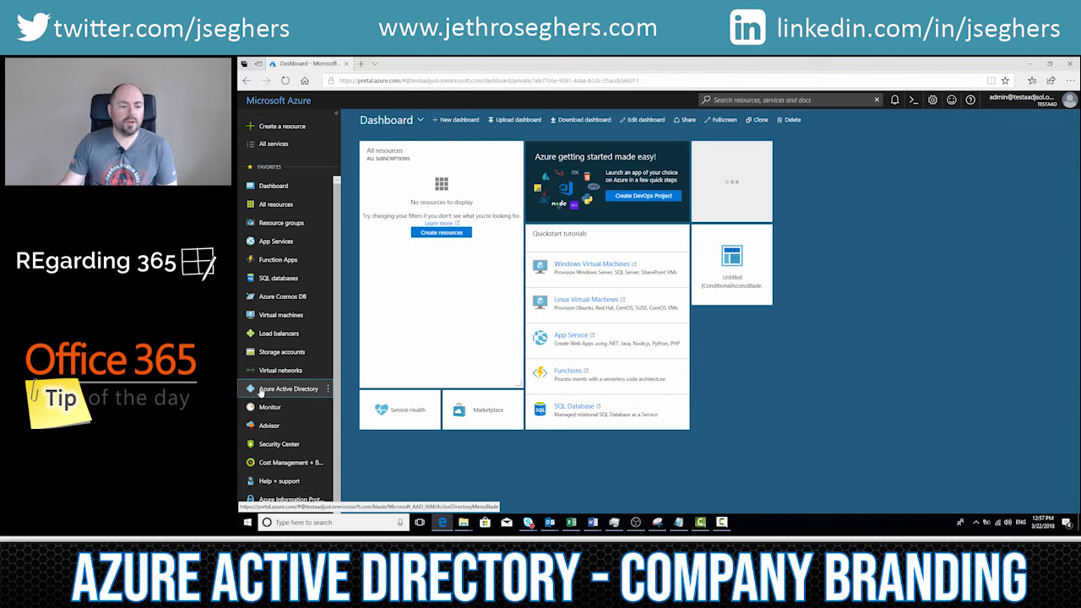
# Step: Open the company branding settings of Azure Active Directory and start configuring the default branding
pyautogui.click(292, 390)
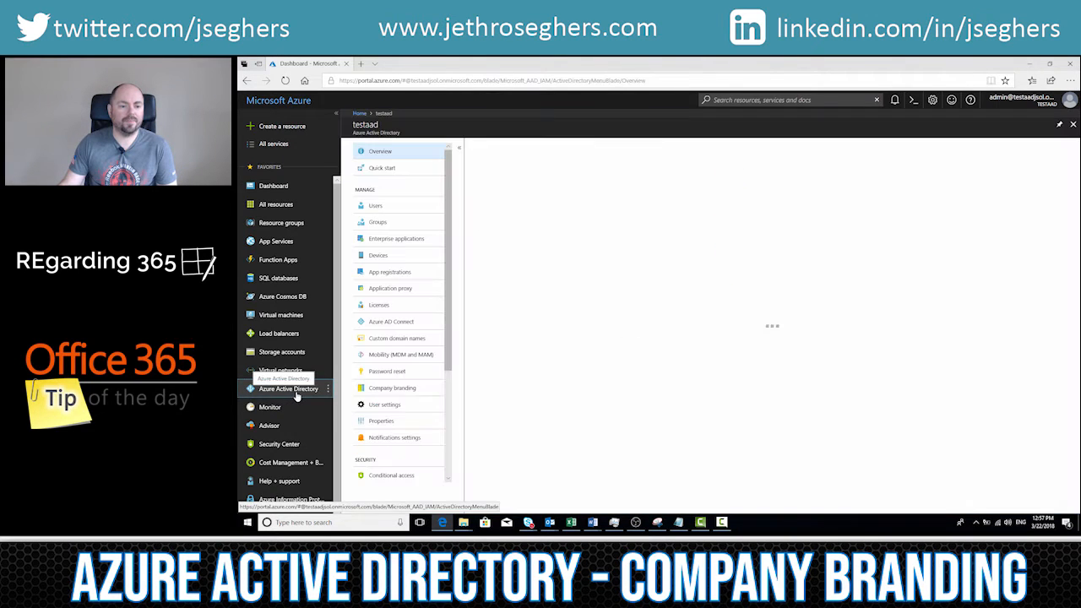
pyautogui.click(390, 390)
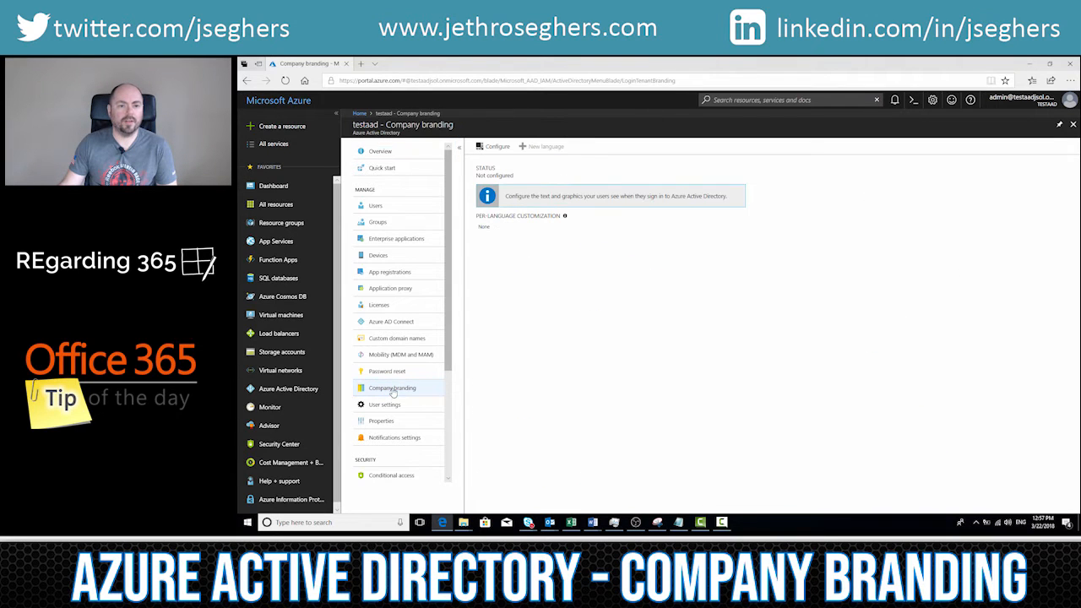
pyautogui.click(493, 148)
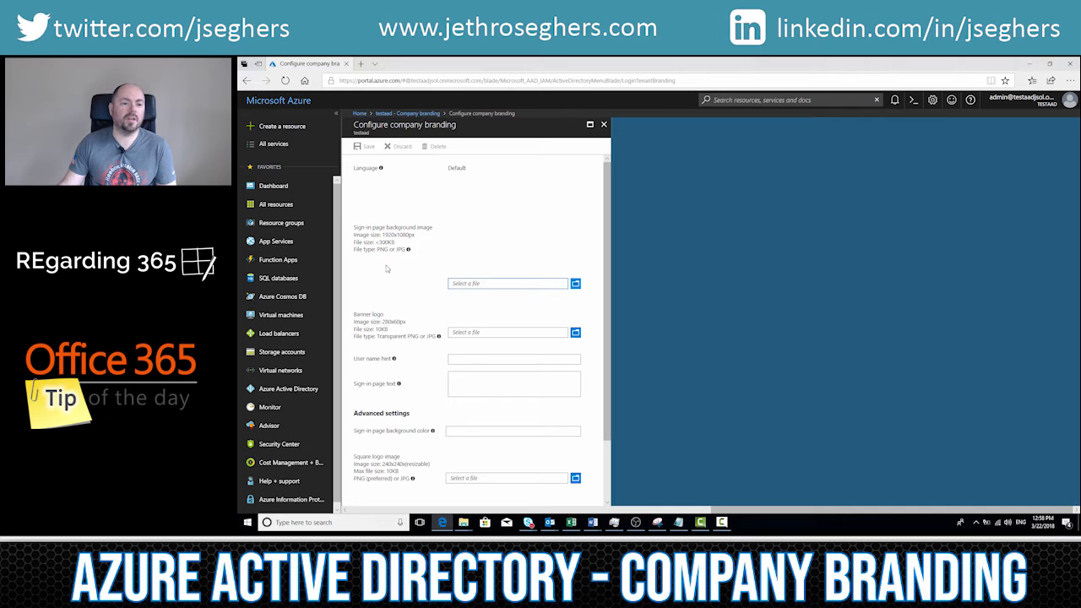
# Step: Try YoutubeChannelArt.png as the sign-in page background image and replace it with YoutubeChannelArt.jpg
pyautogui.click(577, 285)
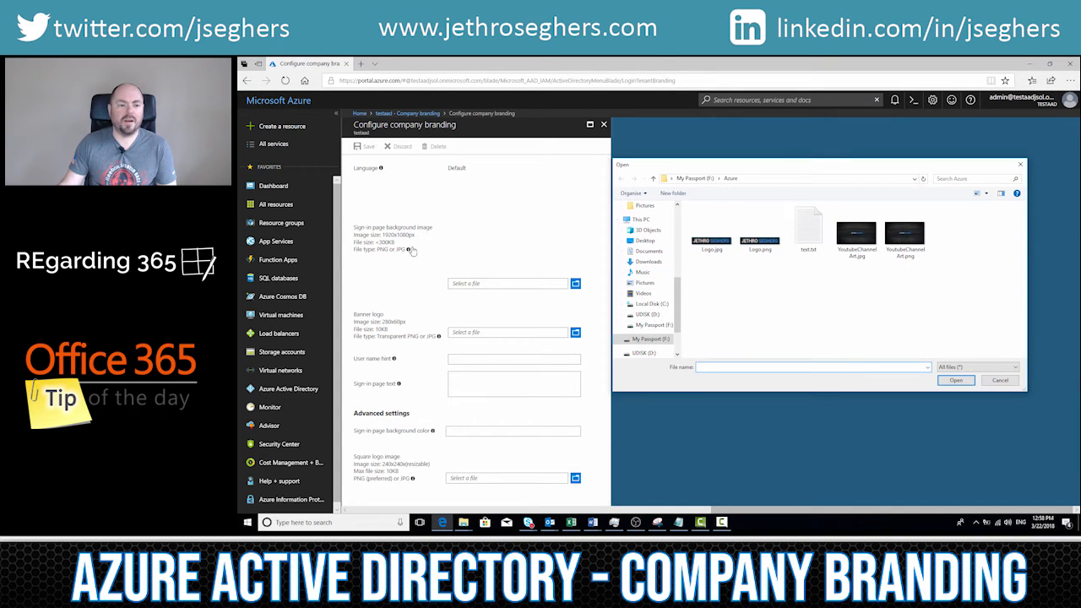
pyautogui.doubleClick(905, 238)
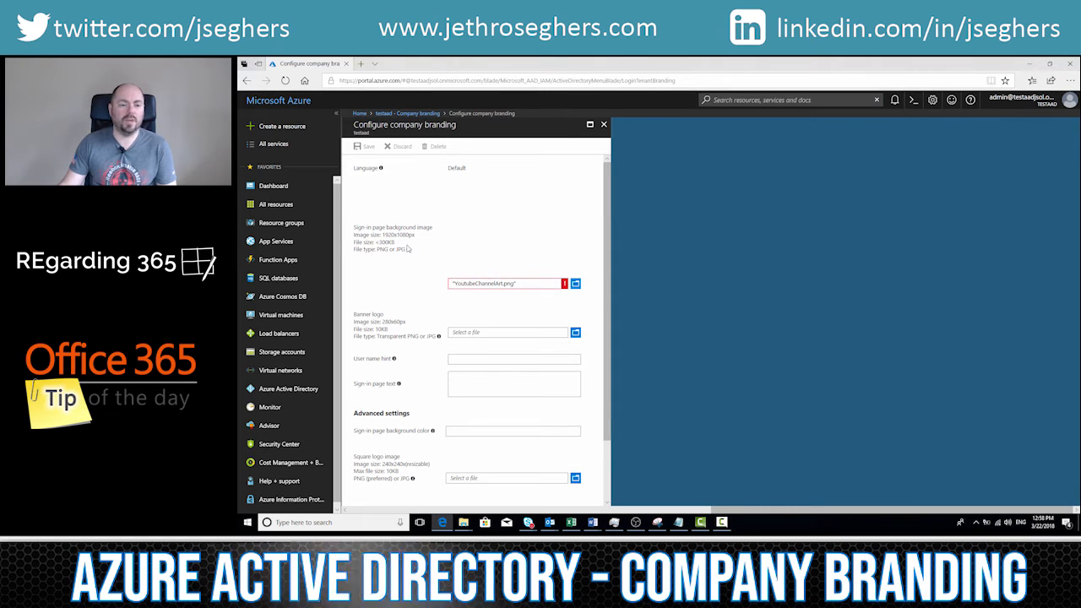
pyautogui.click(576, 284)
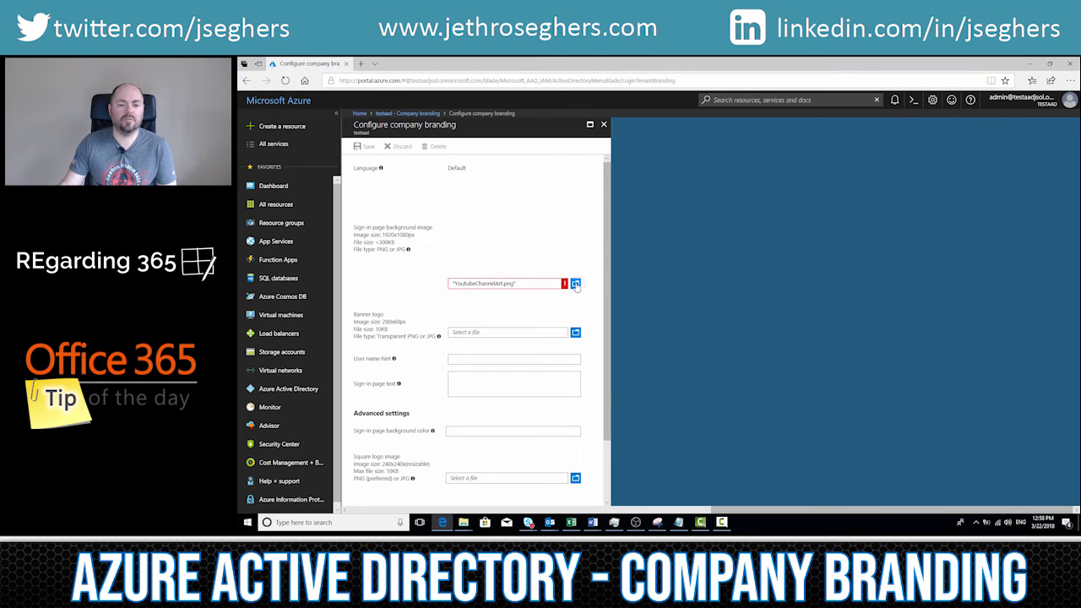
pyautogui.click(855, 239)
pyautogui.doubleClick(855, 243)
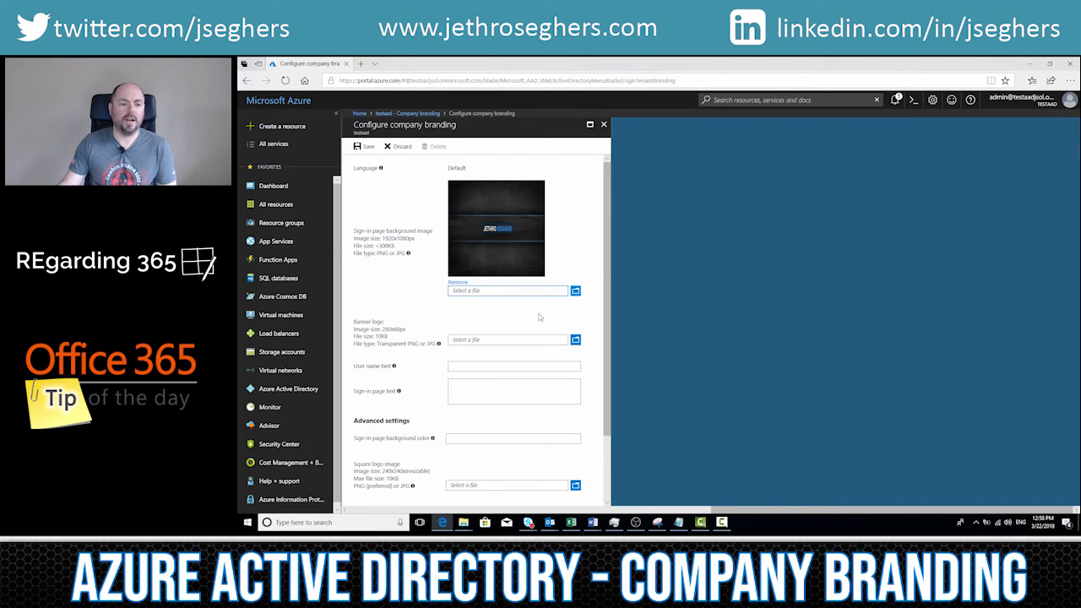
# Step: Upload Logo.jpg as the banner logo
pyautogui.click(575, 340)
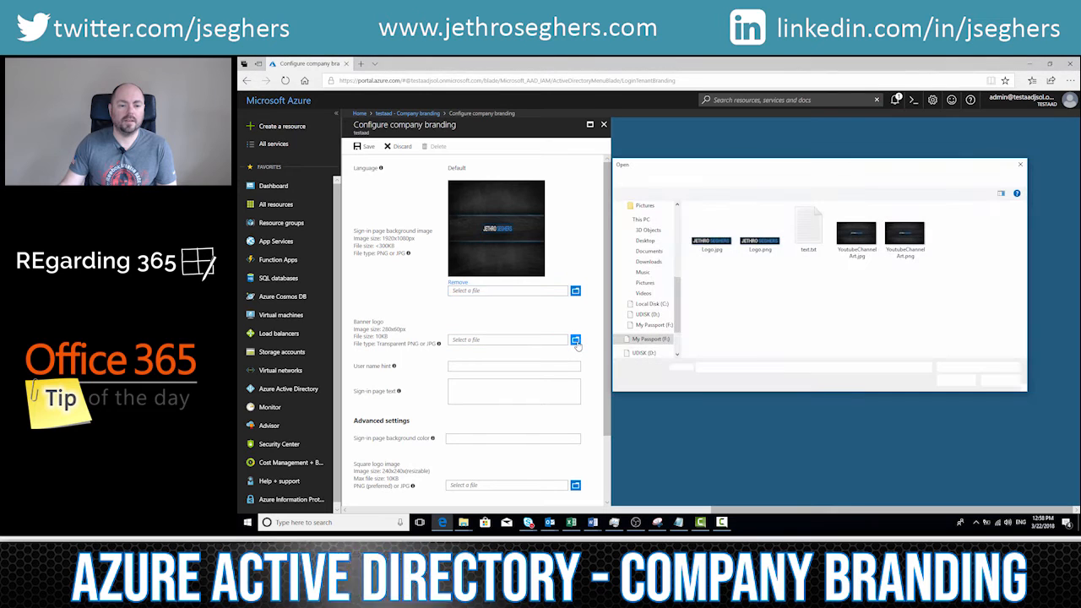
pyautogui.doubleClick(721, 247)
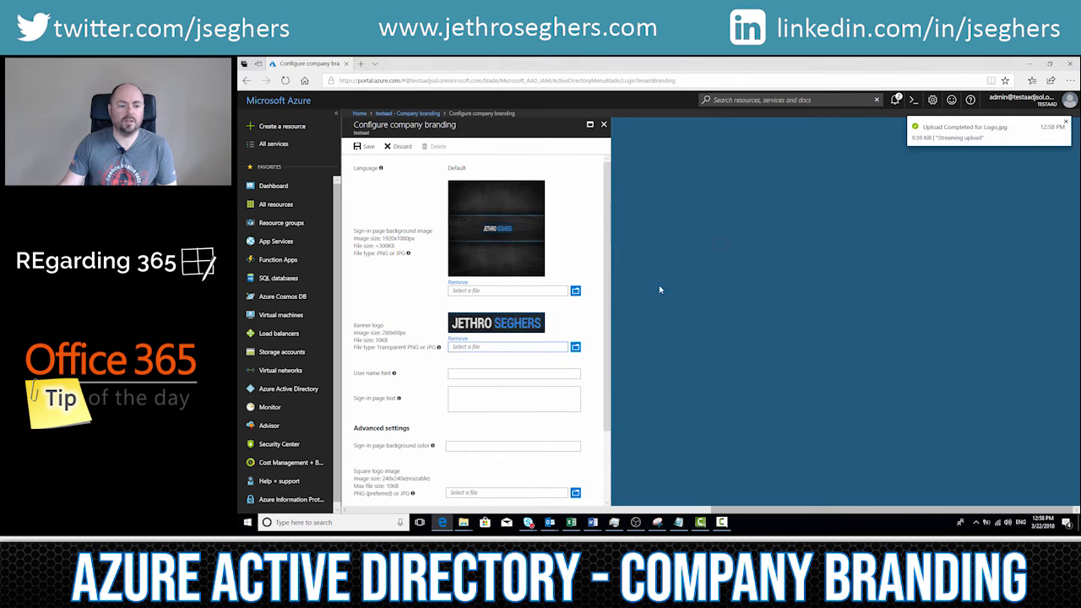
# Step: Set the user name hint to "This is your username for", the company's name and "login page"
pyautogui.moveTo(393, 373)
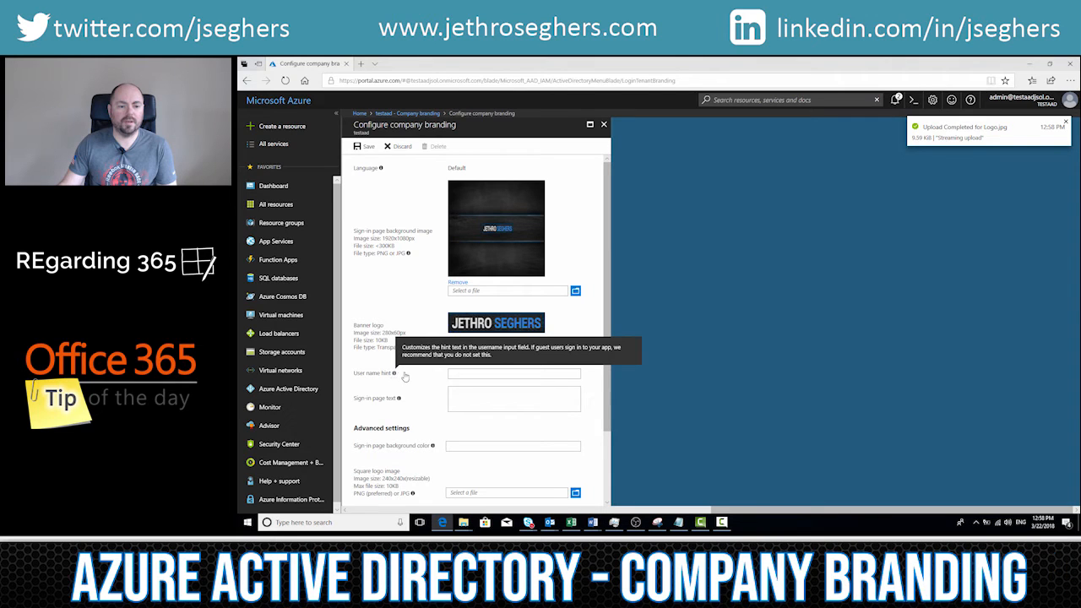
pyautogui.click(482, 373)
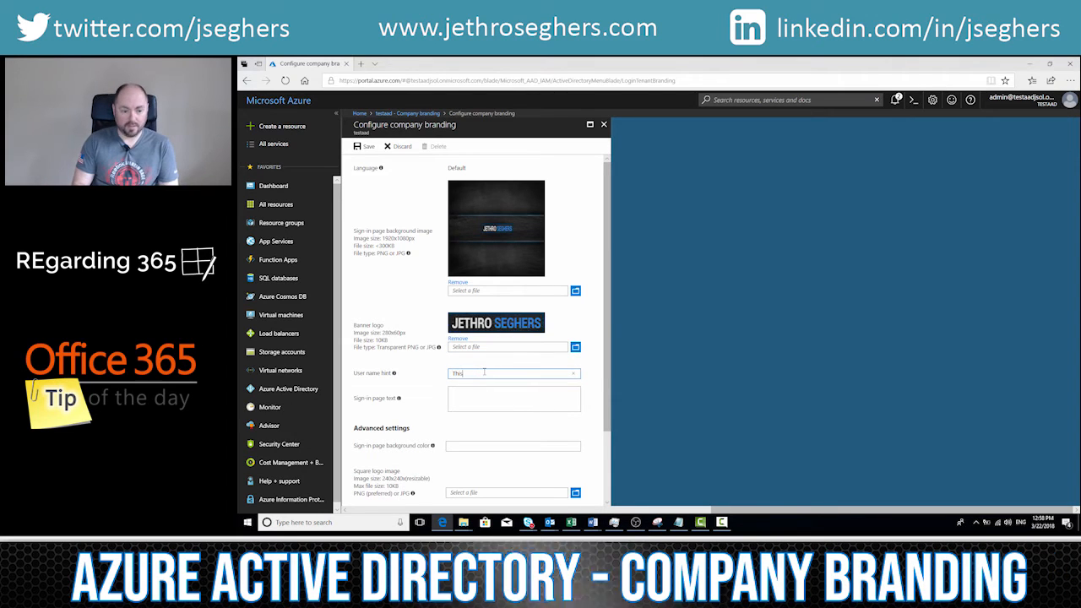
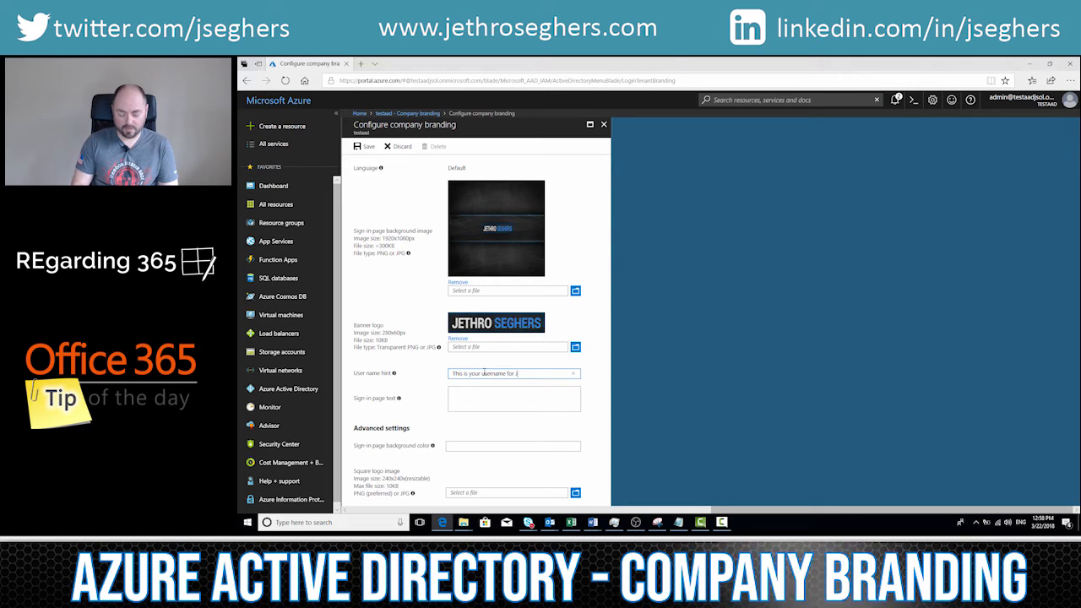
# Step: Copy the whole sign-in message from test.txt in Notepad into the sign-in page text of the company branding
pyautogui.click(473, 389)
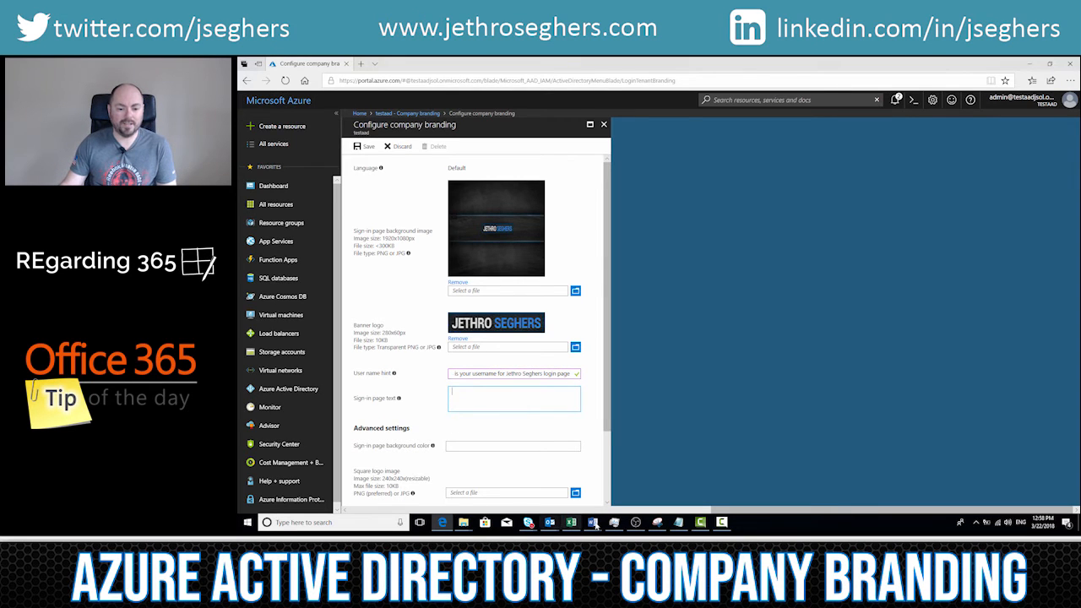
pyautogui.click(678, 522)
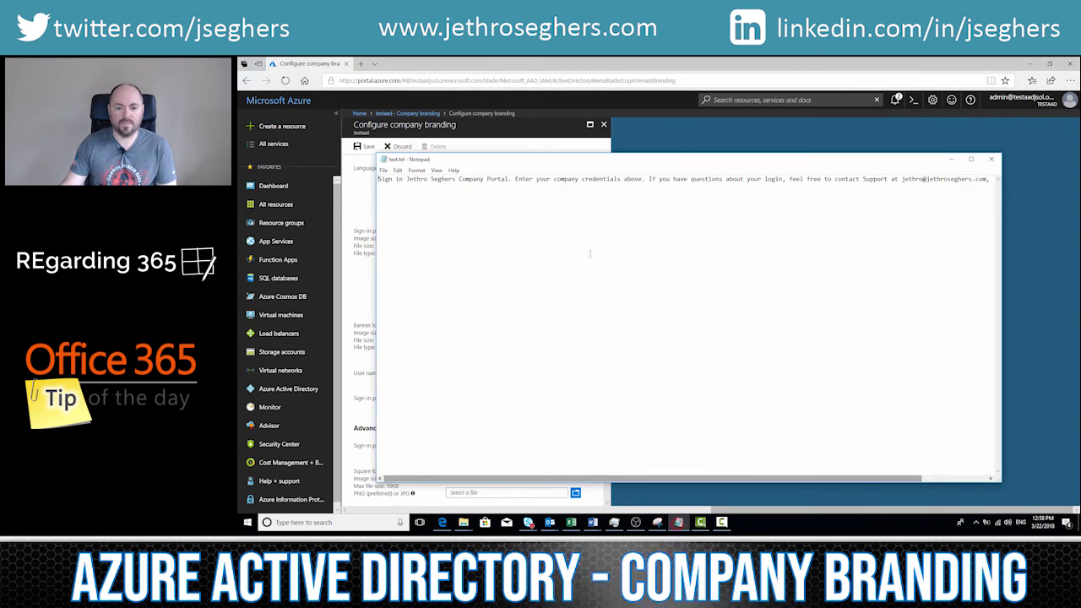
pyautogui.hotkey('ctrl', 'a')
pyautogui.hotkey('ctrl', 'c')
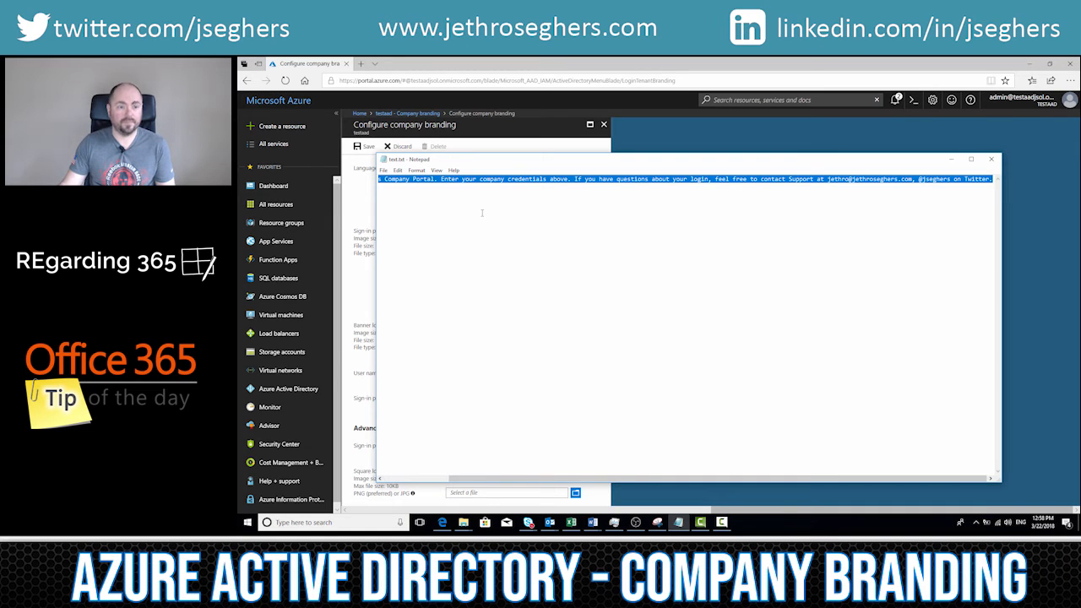
pyautogui.click(950, 159)
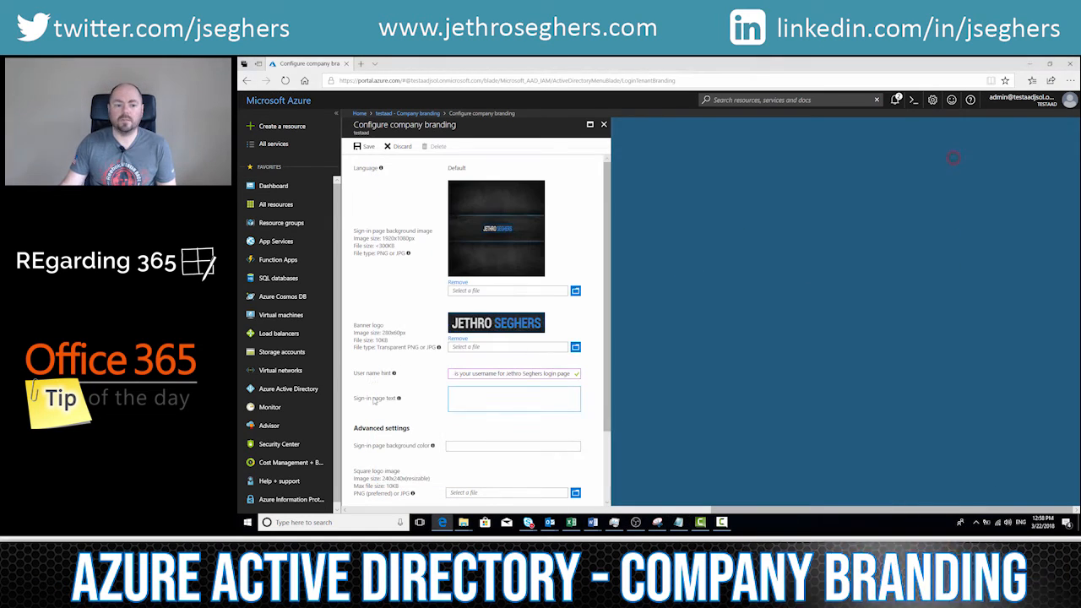
pyautogui.hotkey('ctrl', 'v')
pyautogui.click(470, 374)
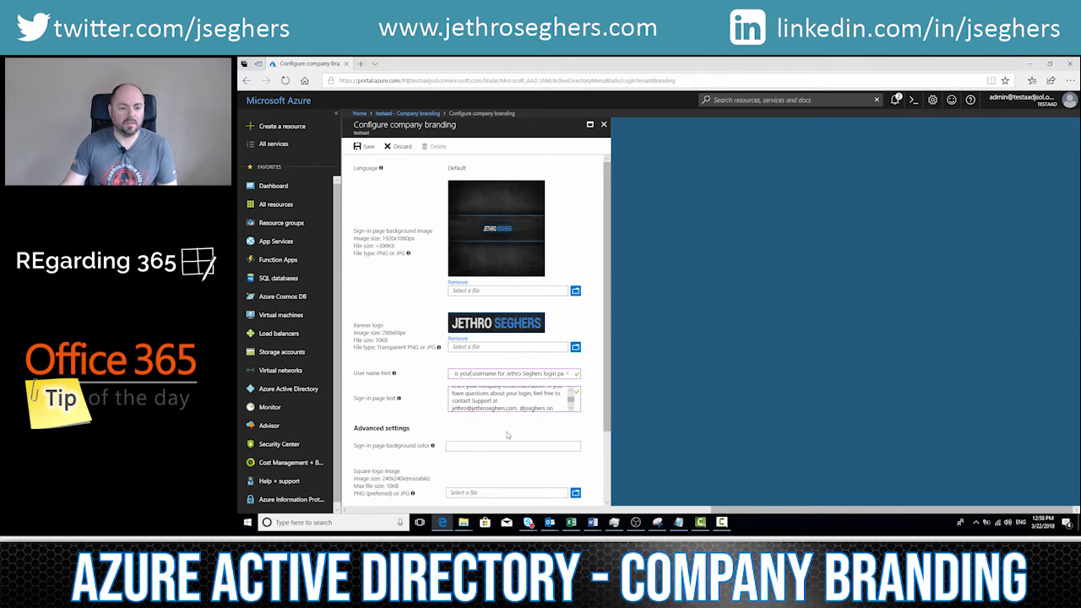
# Step: Set the advanced setting for showing the option to remain signed in to Yes
pyautogui.scroll(-1, 514, 409)
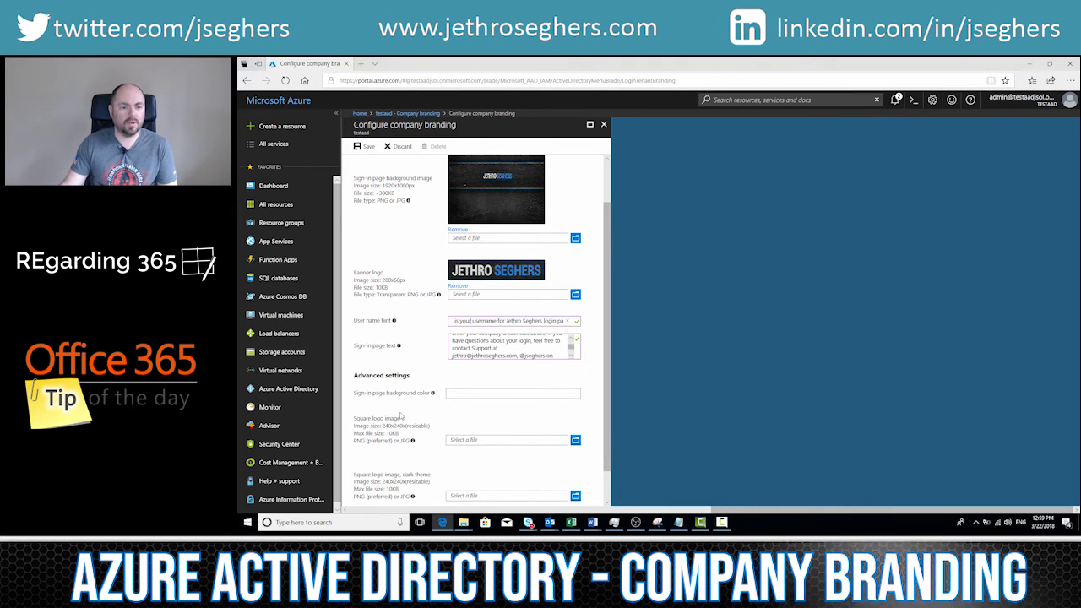
pyautogui.scroll(-1, 425, 447)
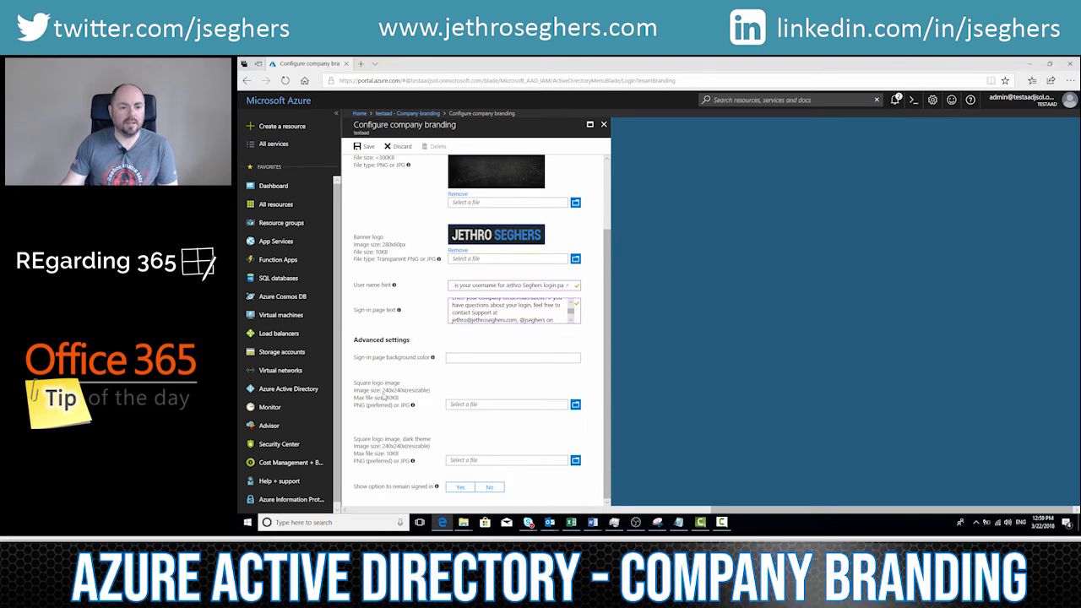
pyautogui.click(456, 491)
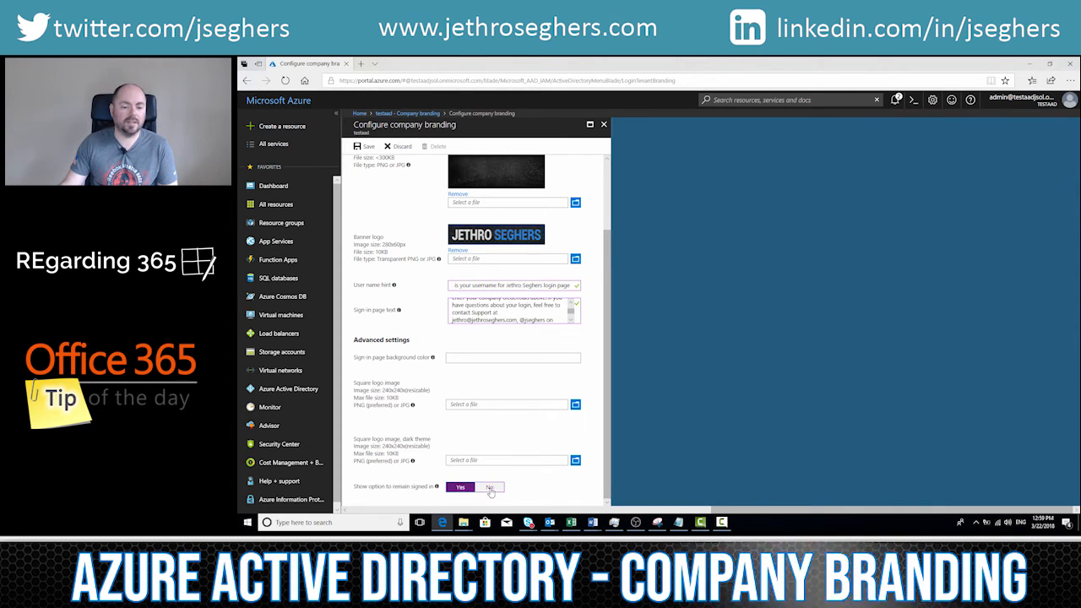
# Step: Save the company branding configuration and close its settings
pyautogui.scroll(1, 514, 431)
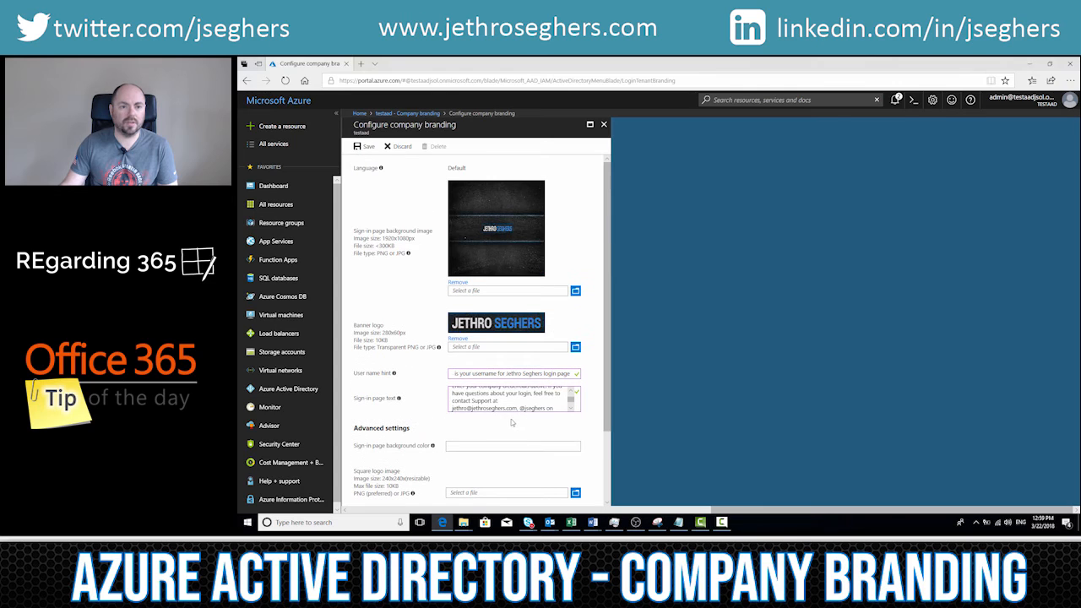
pyautogui.click(366, 147)
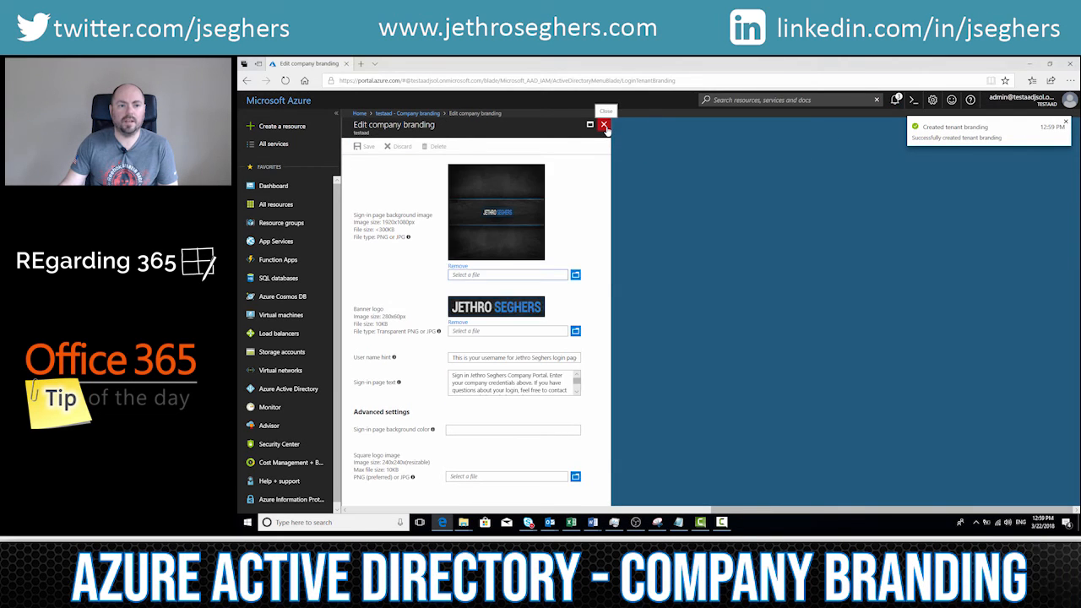
pyautogui.click(603, 124)
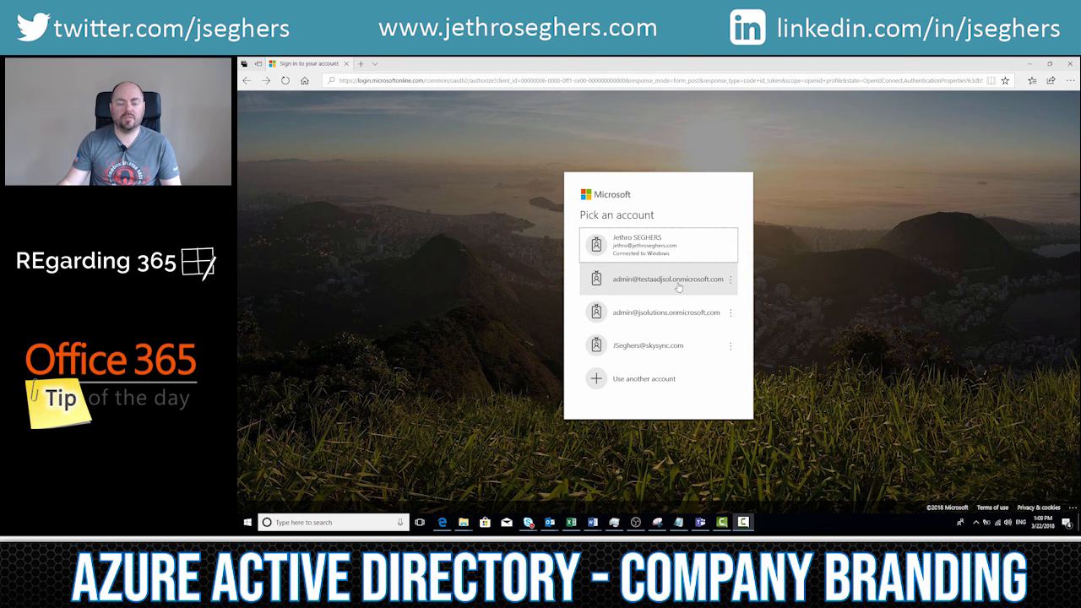
# Step: Choose the test tenant's admin account to view its branded password page, and return to the account selection
pyautogui.click(636, 284)
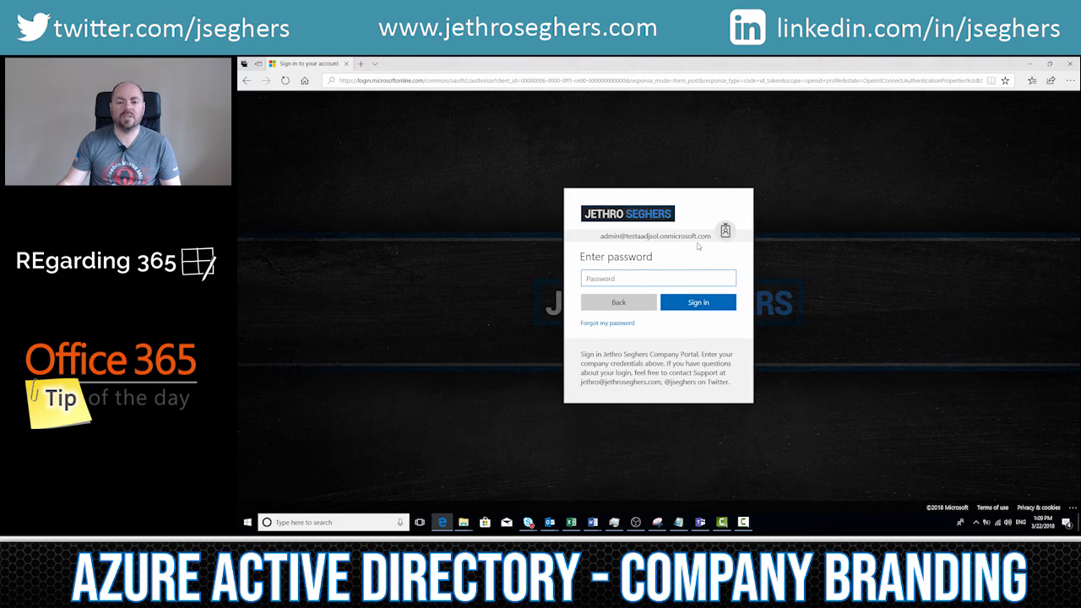
pyautogui.click(618, 305)
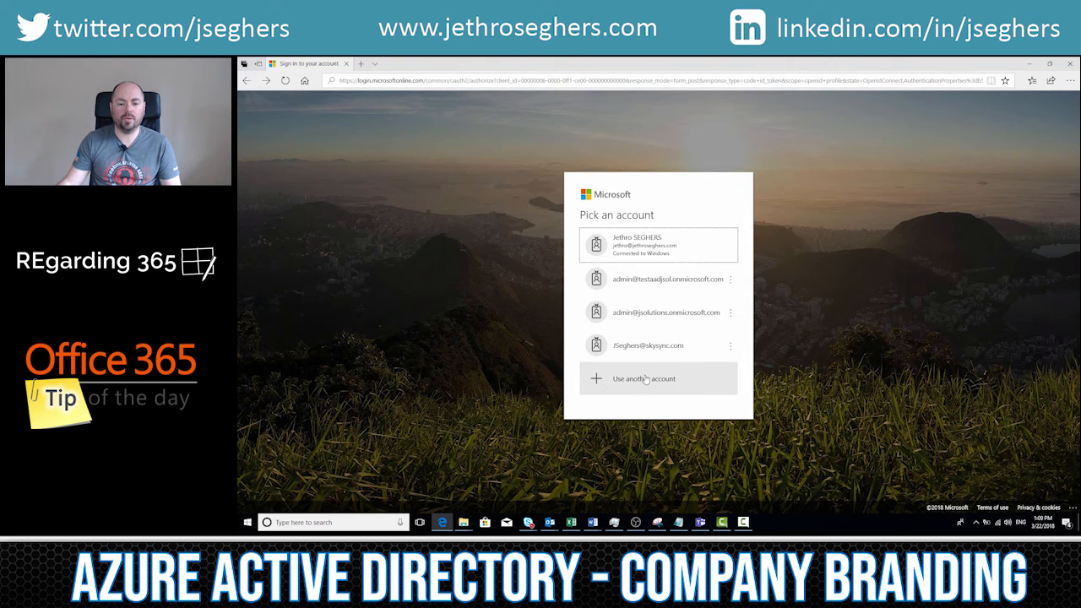
# Step: Use another account and submit the e-mail address of a different test tenant user to check the branded sign-in page
pyautogui.click(645, 380)
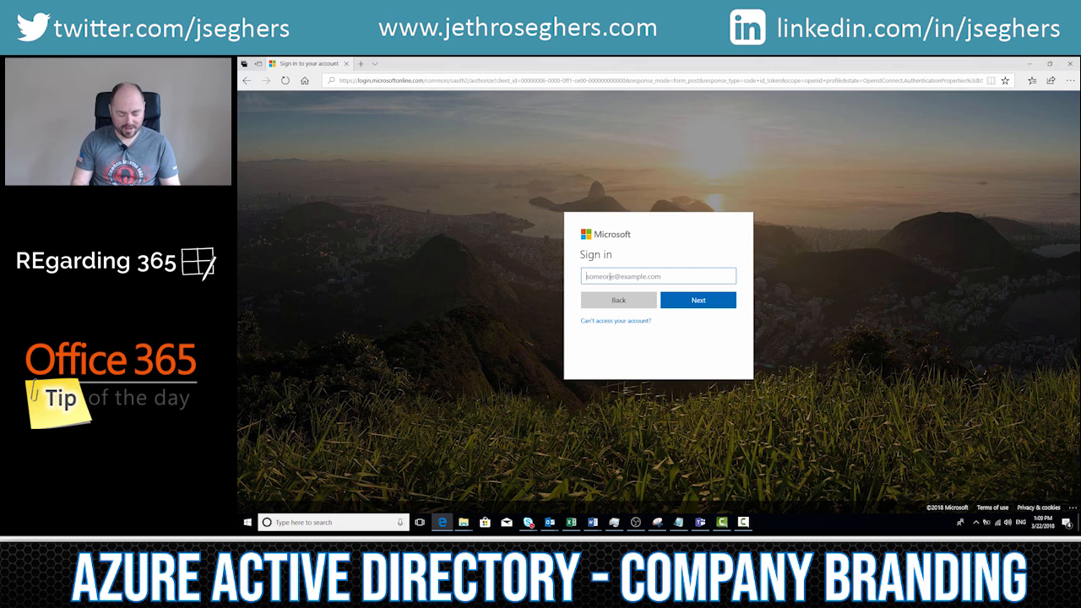
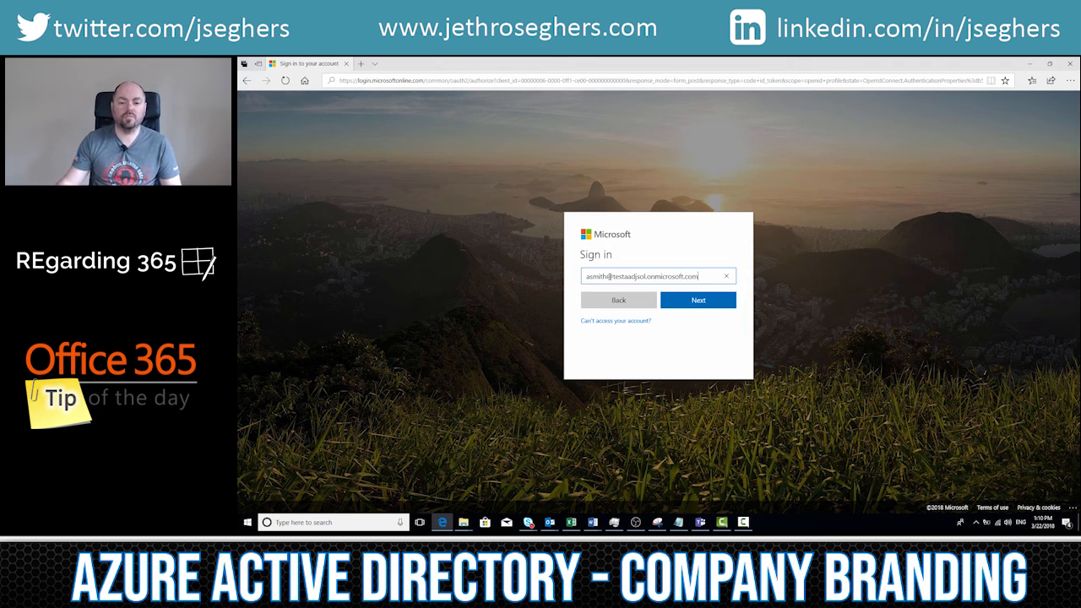
pyautogui.click(691, 306)
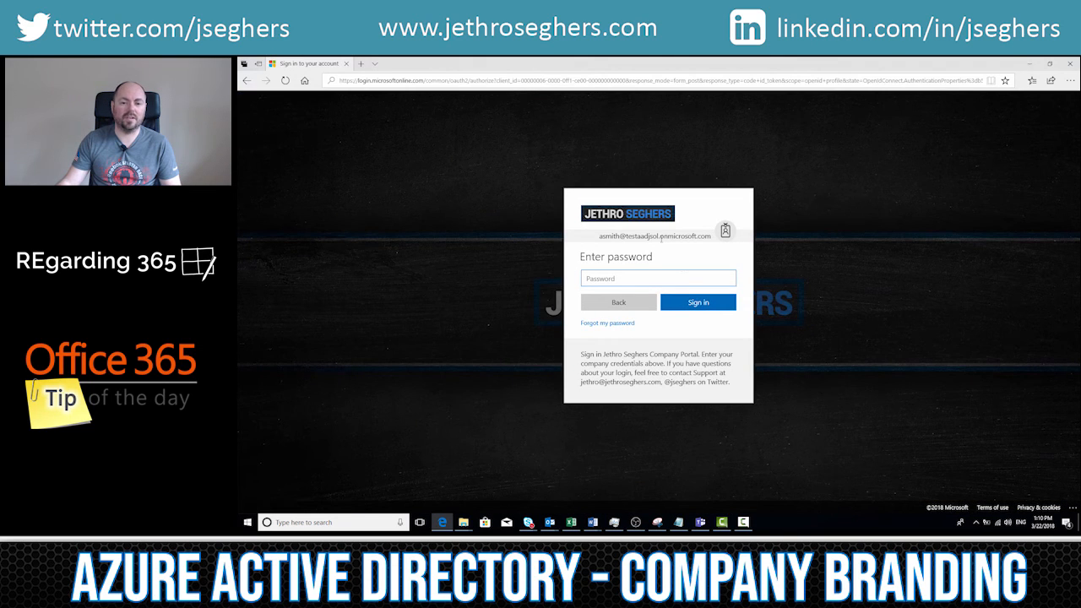